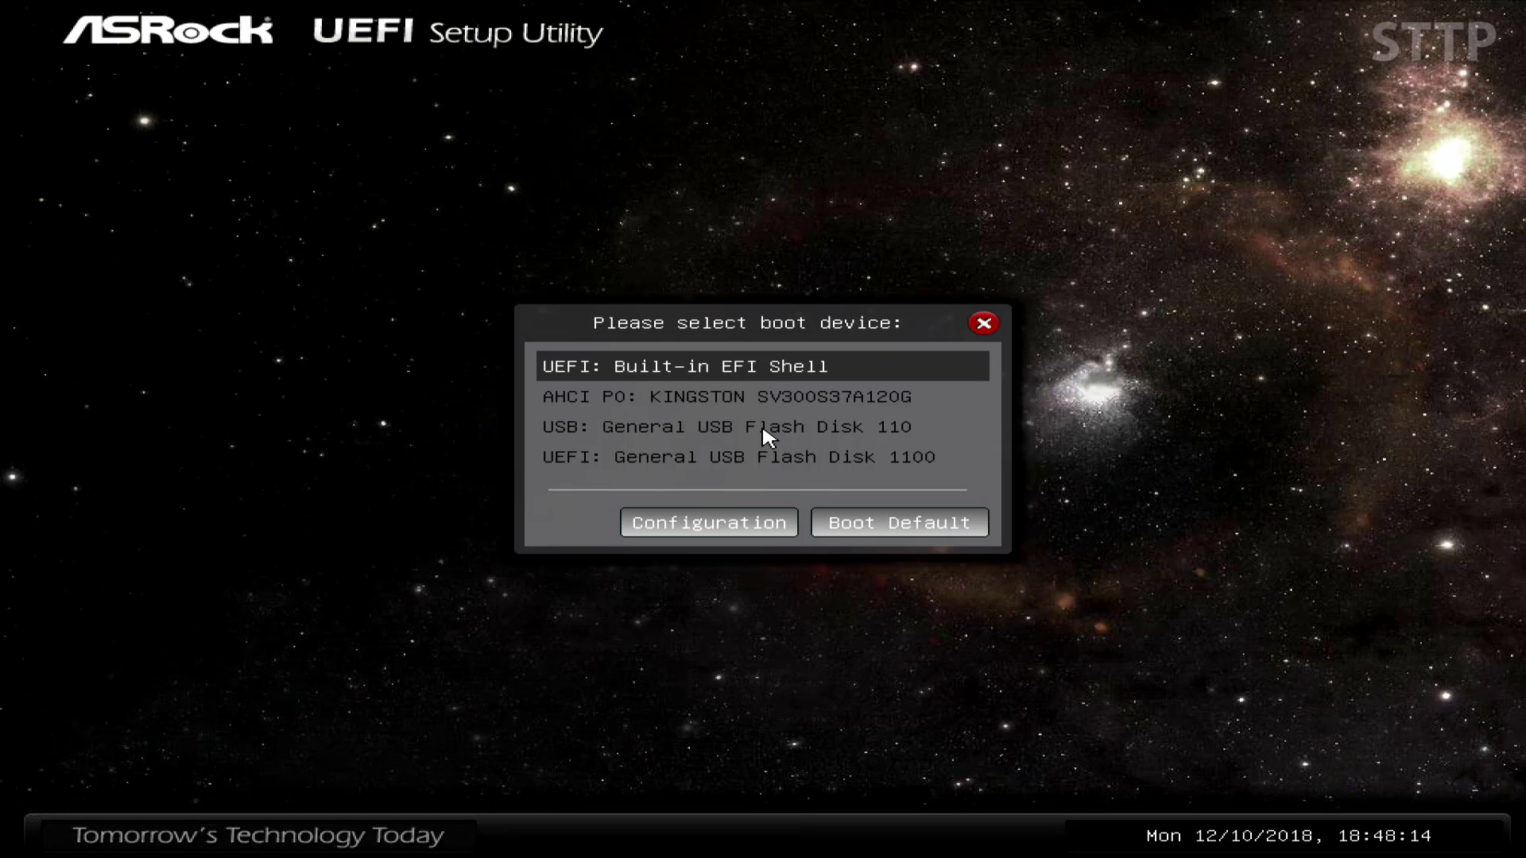
# - Highlight 'USB: General USB Flash Disk 110' in the boot device menu
pyautogui.press('Down')
pyautogui.press('Down')
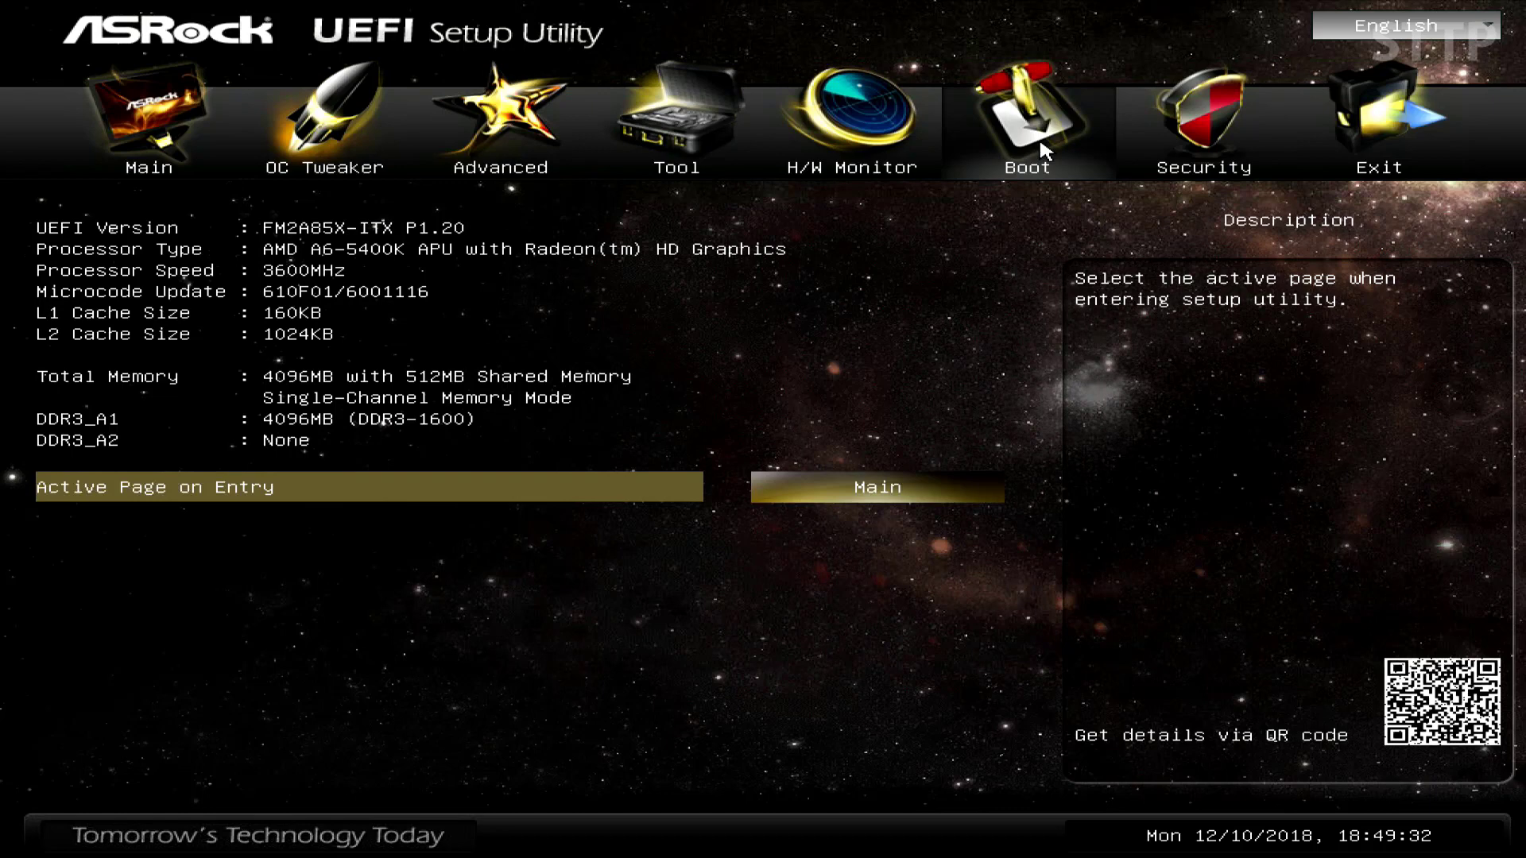
# - On the Boot page, open the device list for Boot Option #1
pyautogui.click(1044, 151)
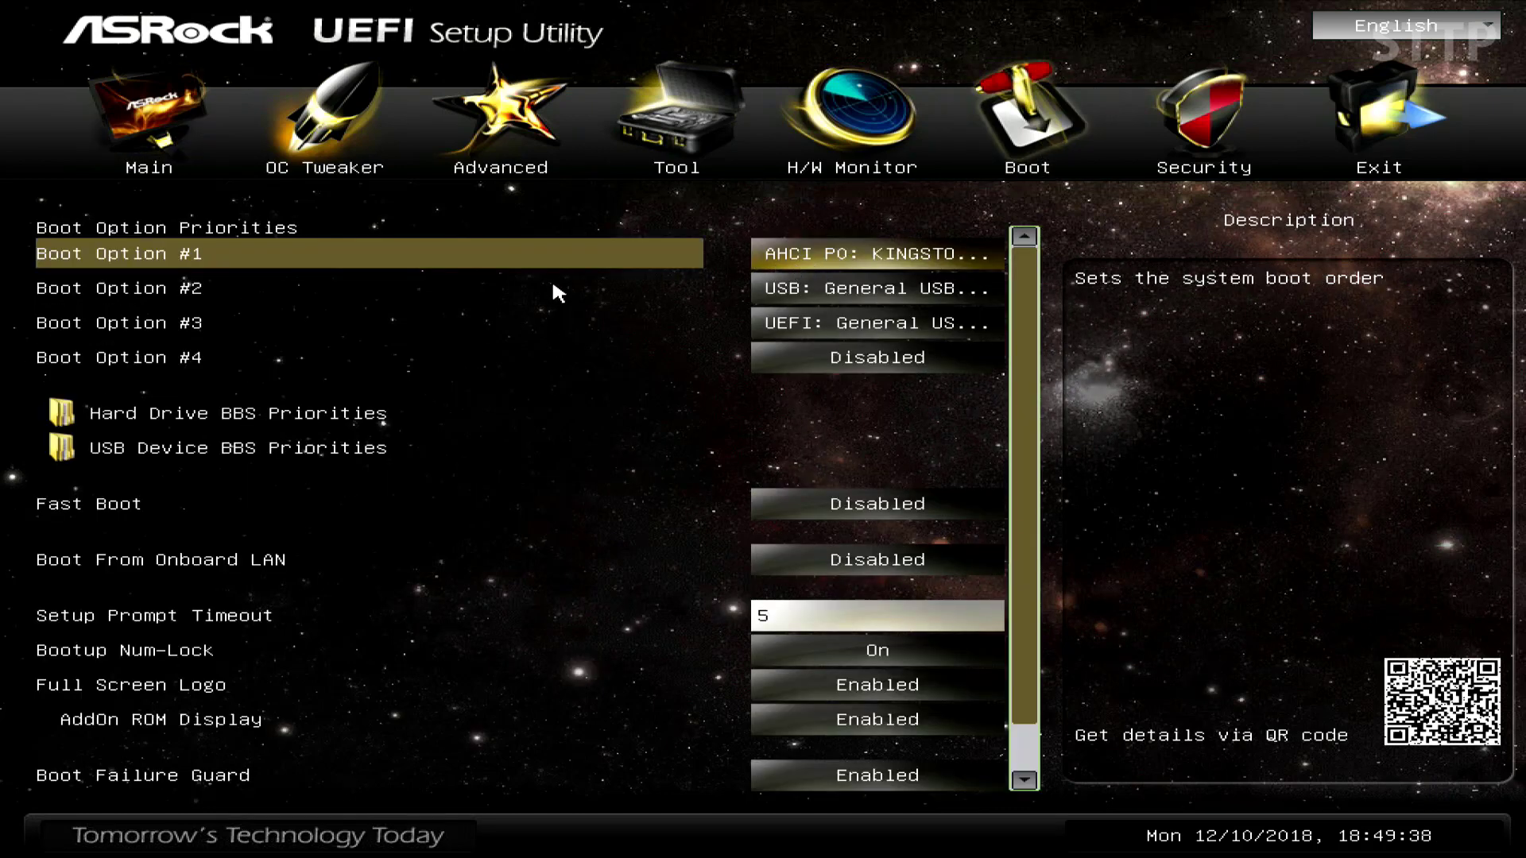
pyautogui.click(895, 262)
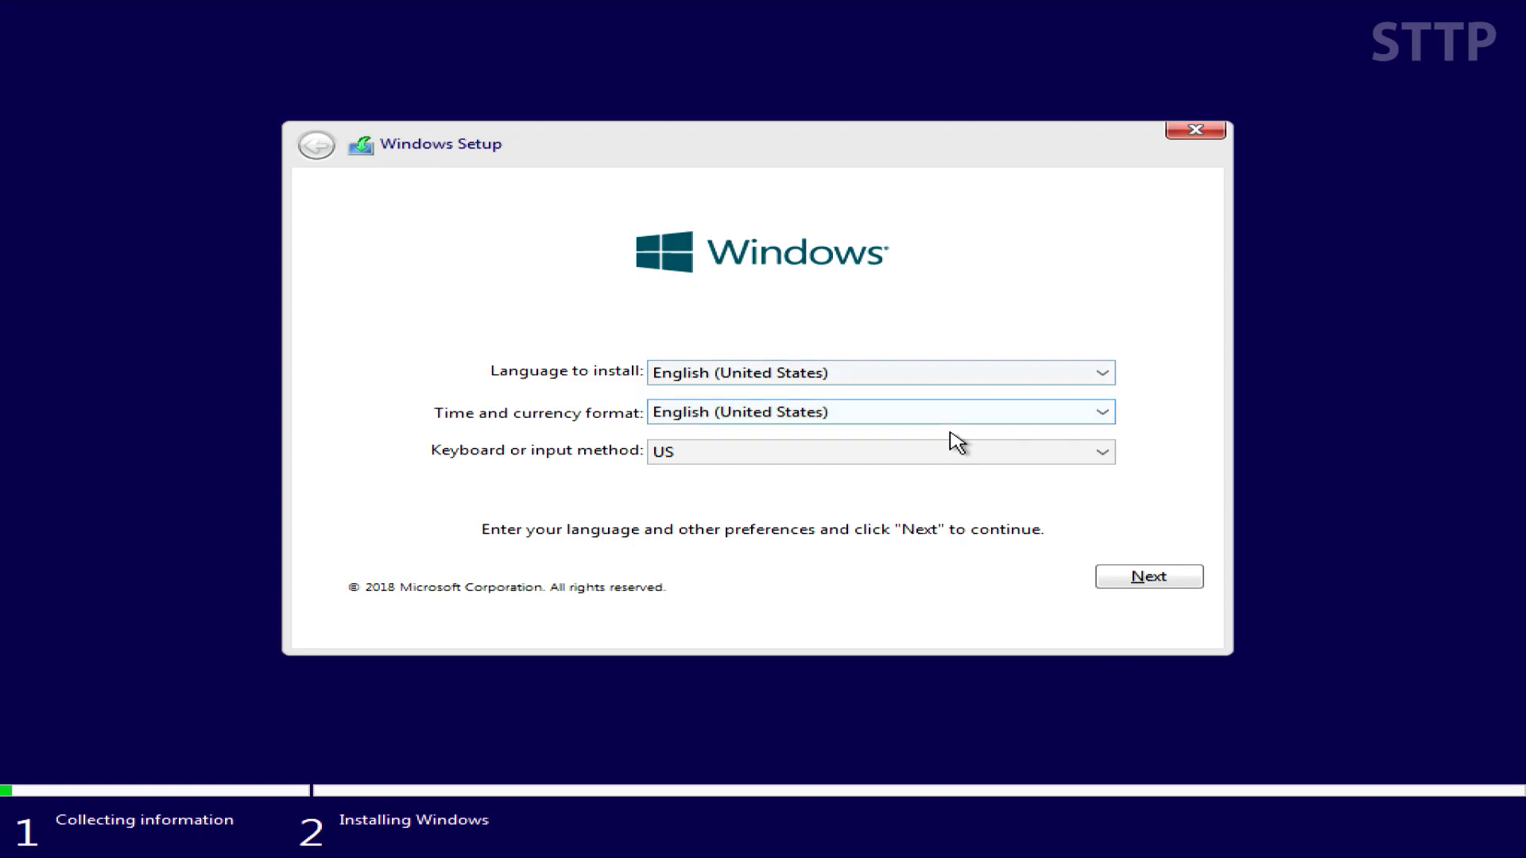
# - Accept the English (United States) language and US keyboard defaults and continue with Windows 10 Home
pyautogui.click(1139, 578)
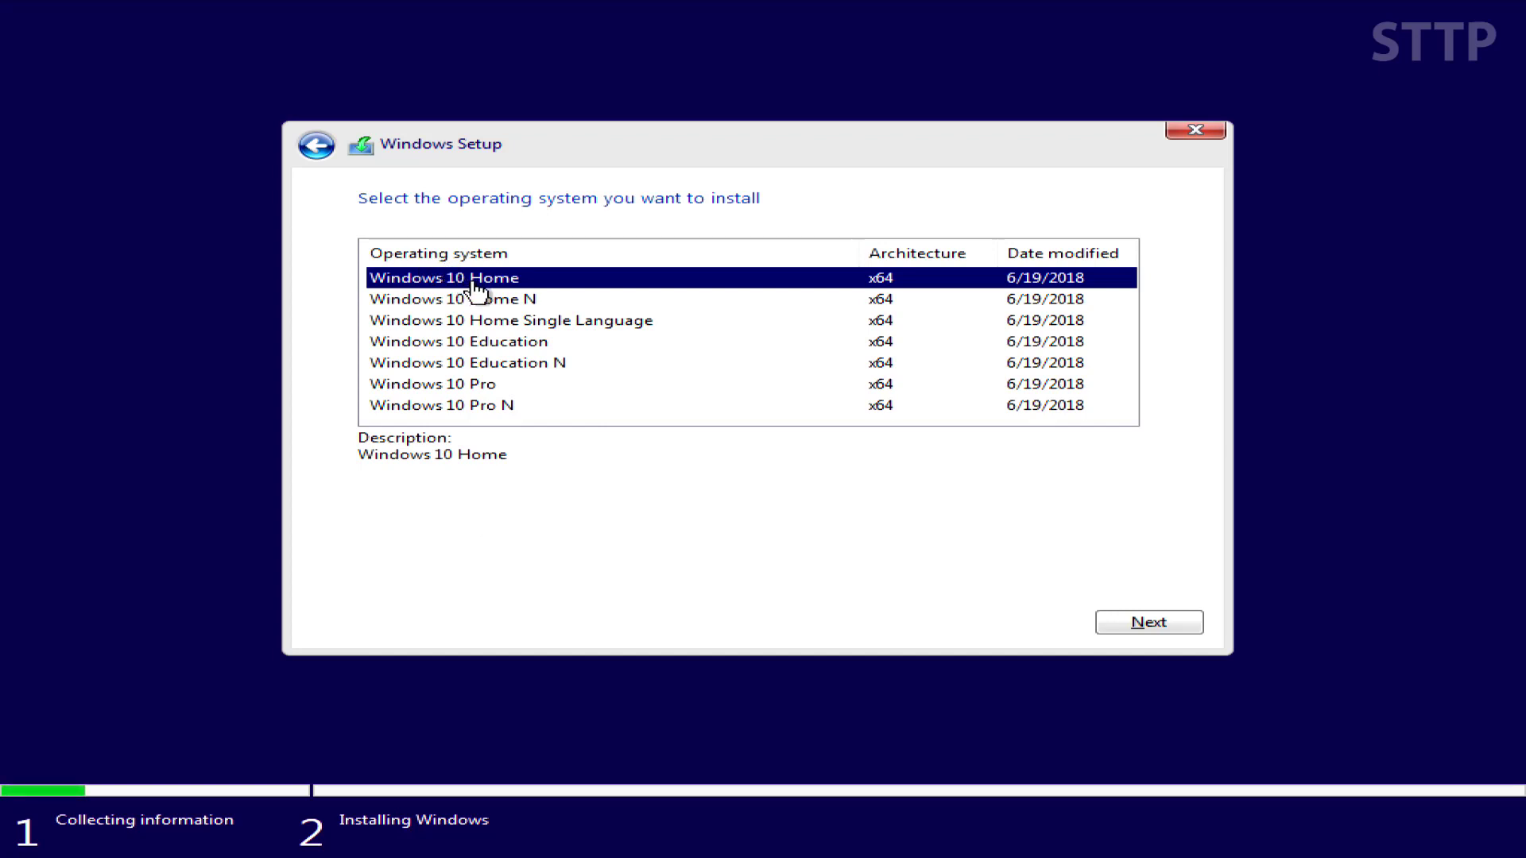
pyautogui.click(1120, 627)
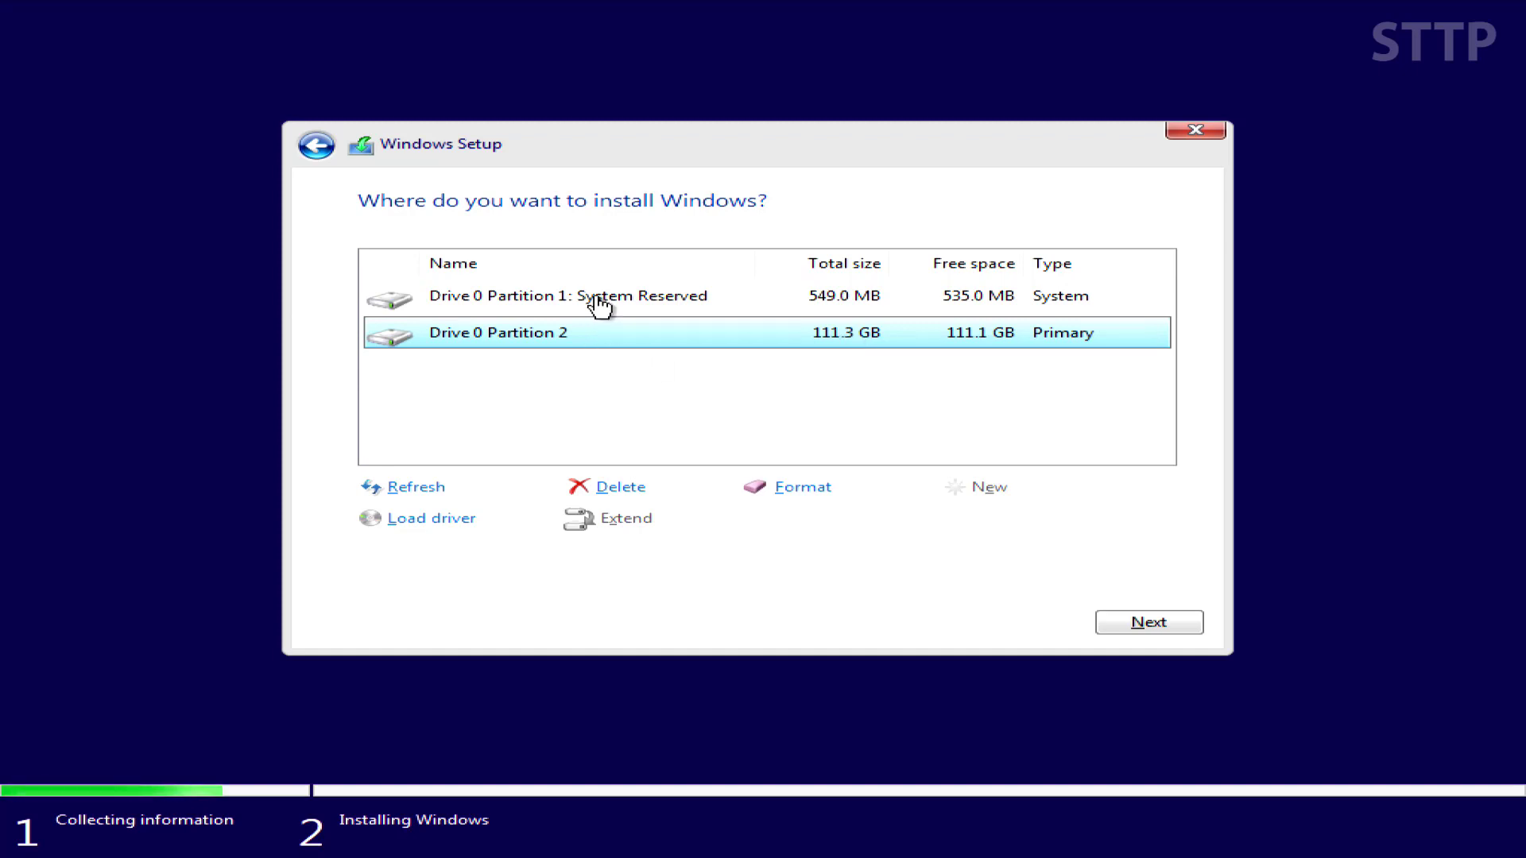
# - Format Drive 0 Partition 2 and the System Reserved Partition 1, confirming each warning
pyautogui.click(801, 487)
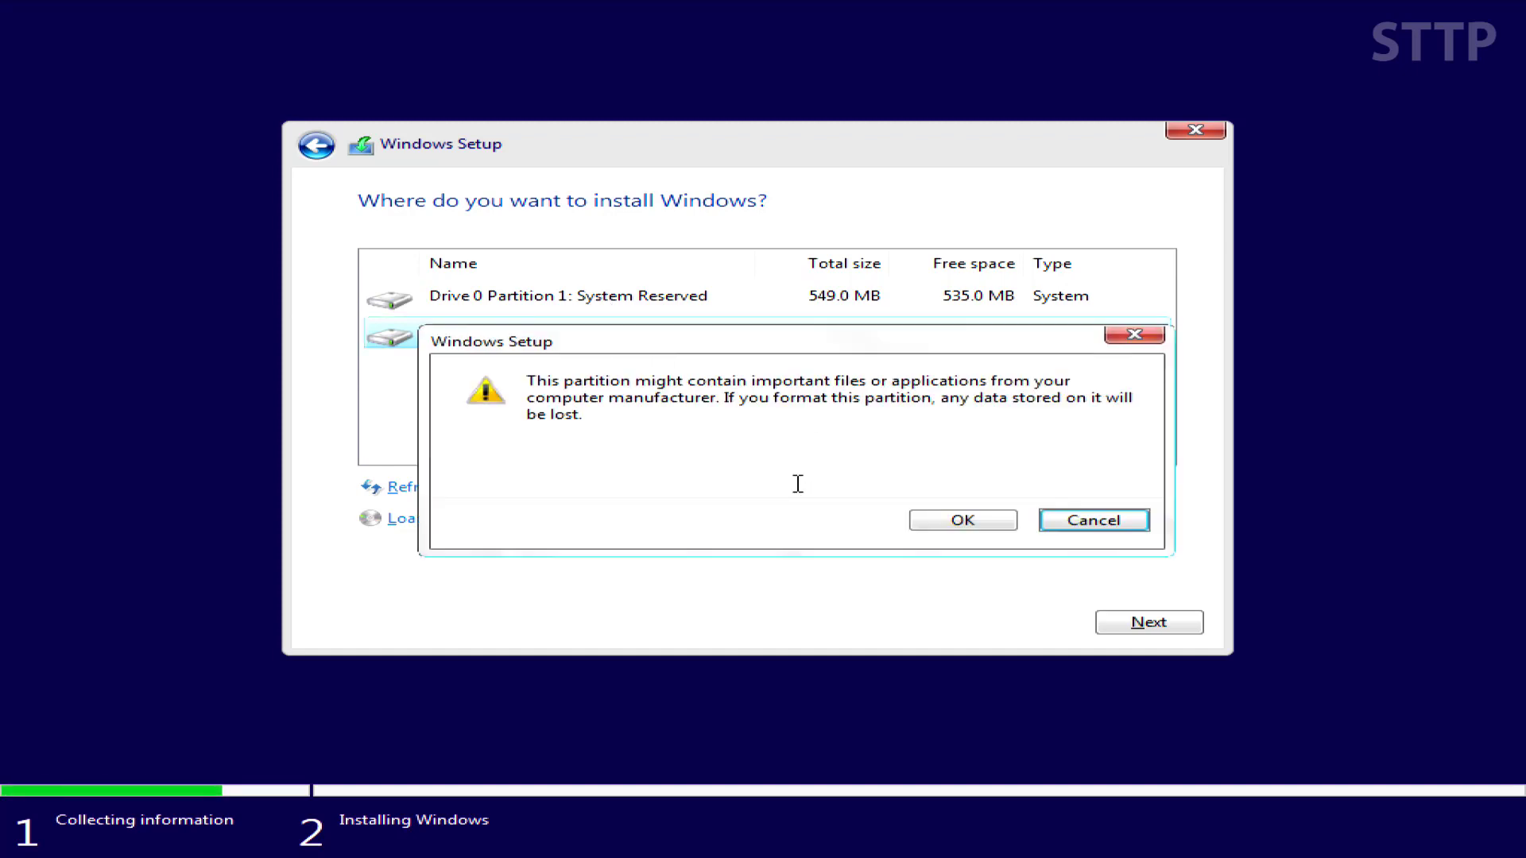
pyautogui.click(967, 527)
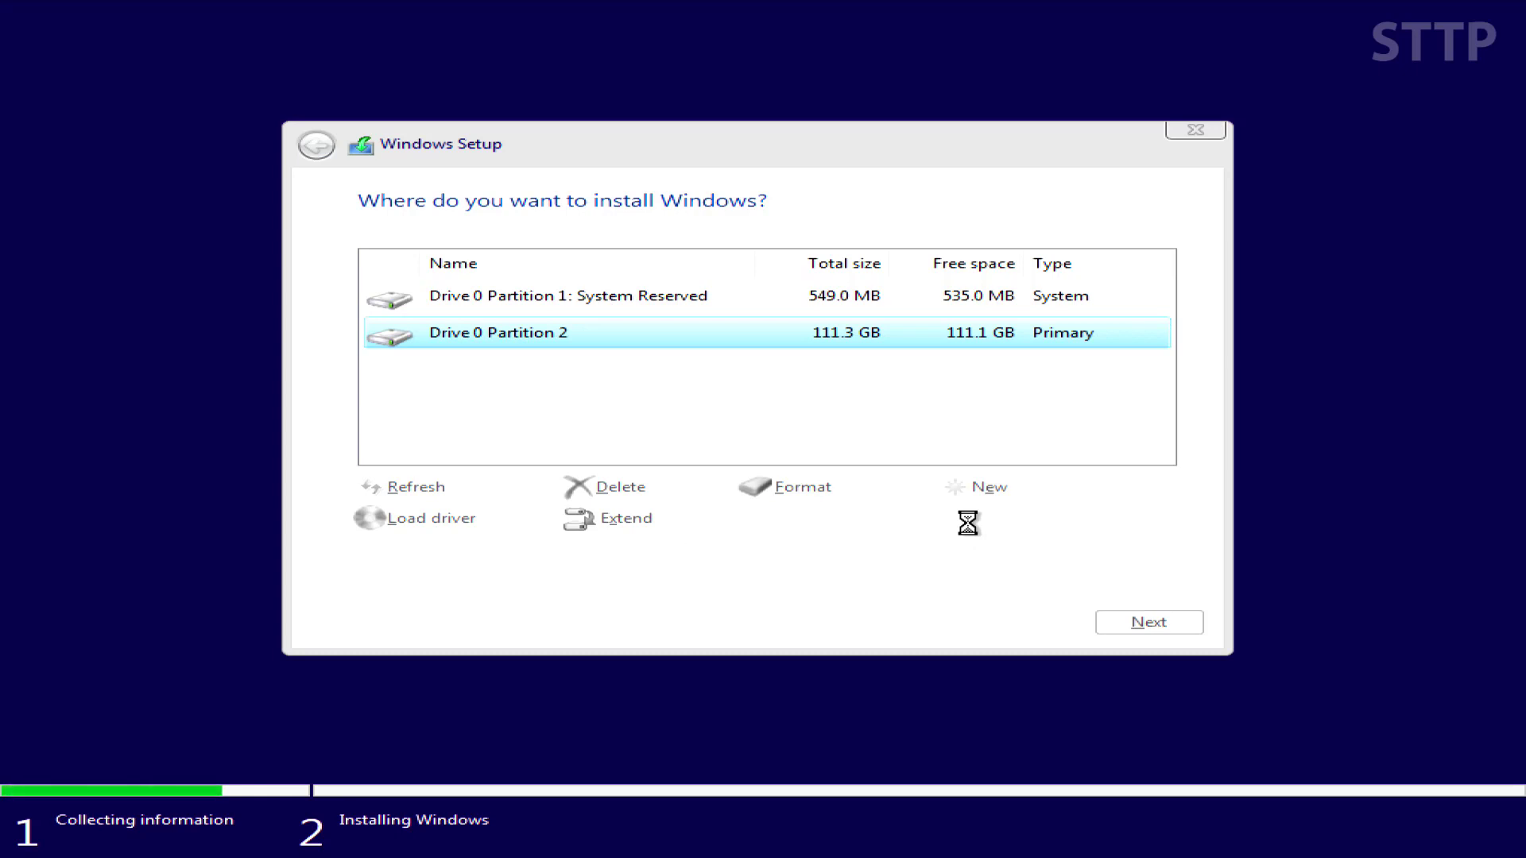
pyautogui.click(845, 303)
pyautogui.click(803, 487)
pyautogui.click(938, 518)
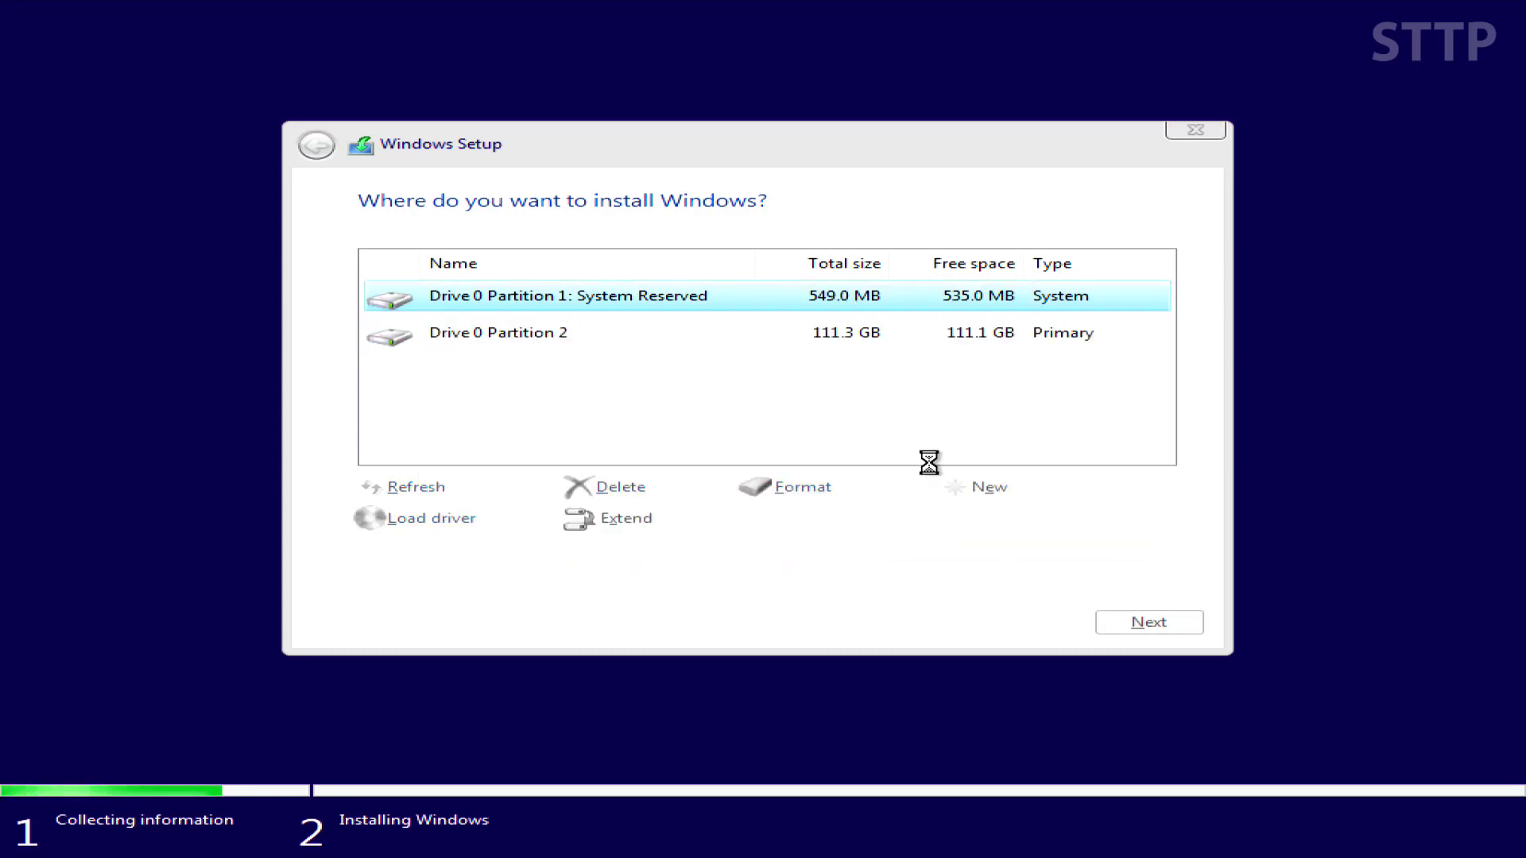
# - Delete Drive 0 Partition 2 and Partition 1, confirming both deletions
pyautogui.click(767, 338)
pyautogui.click(627, 487)
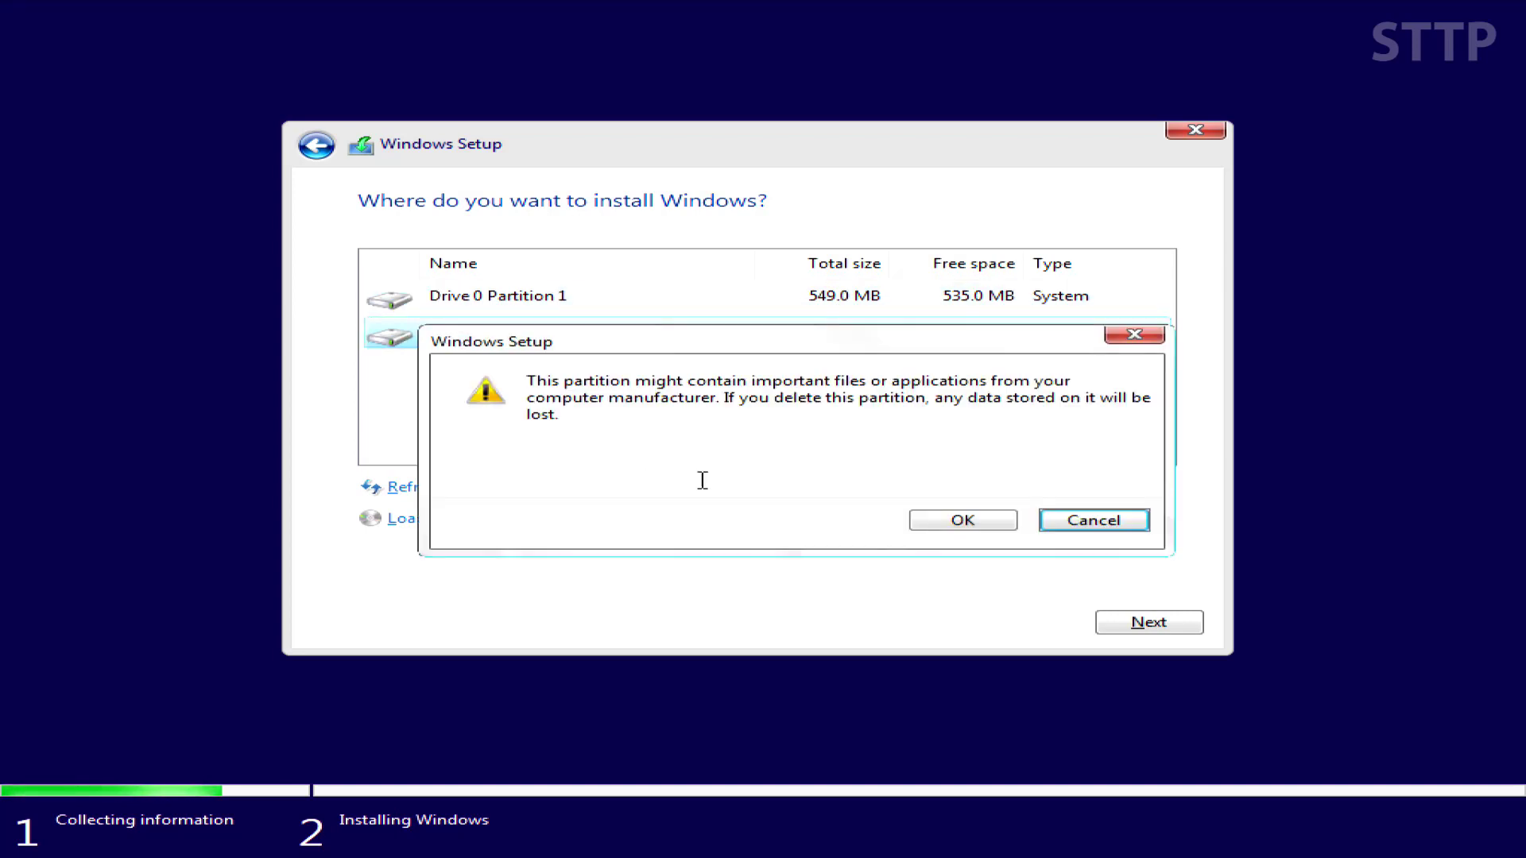
pyautogui.click(922, 522)
pyautogui.click(738, 309)
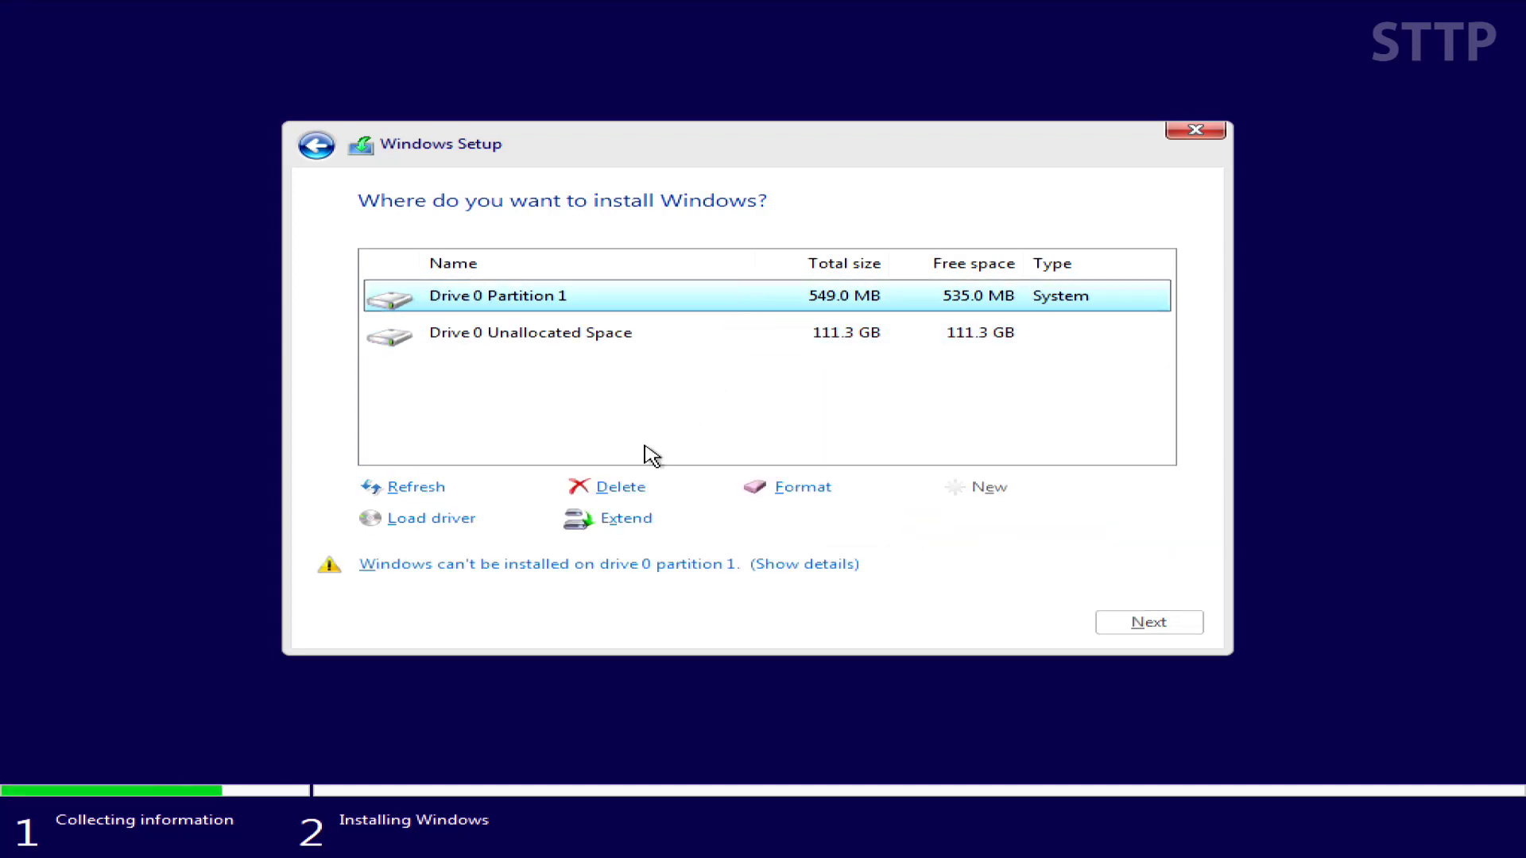
pyautogui.click(625, 488)
pyautogui.click(935, 519)
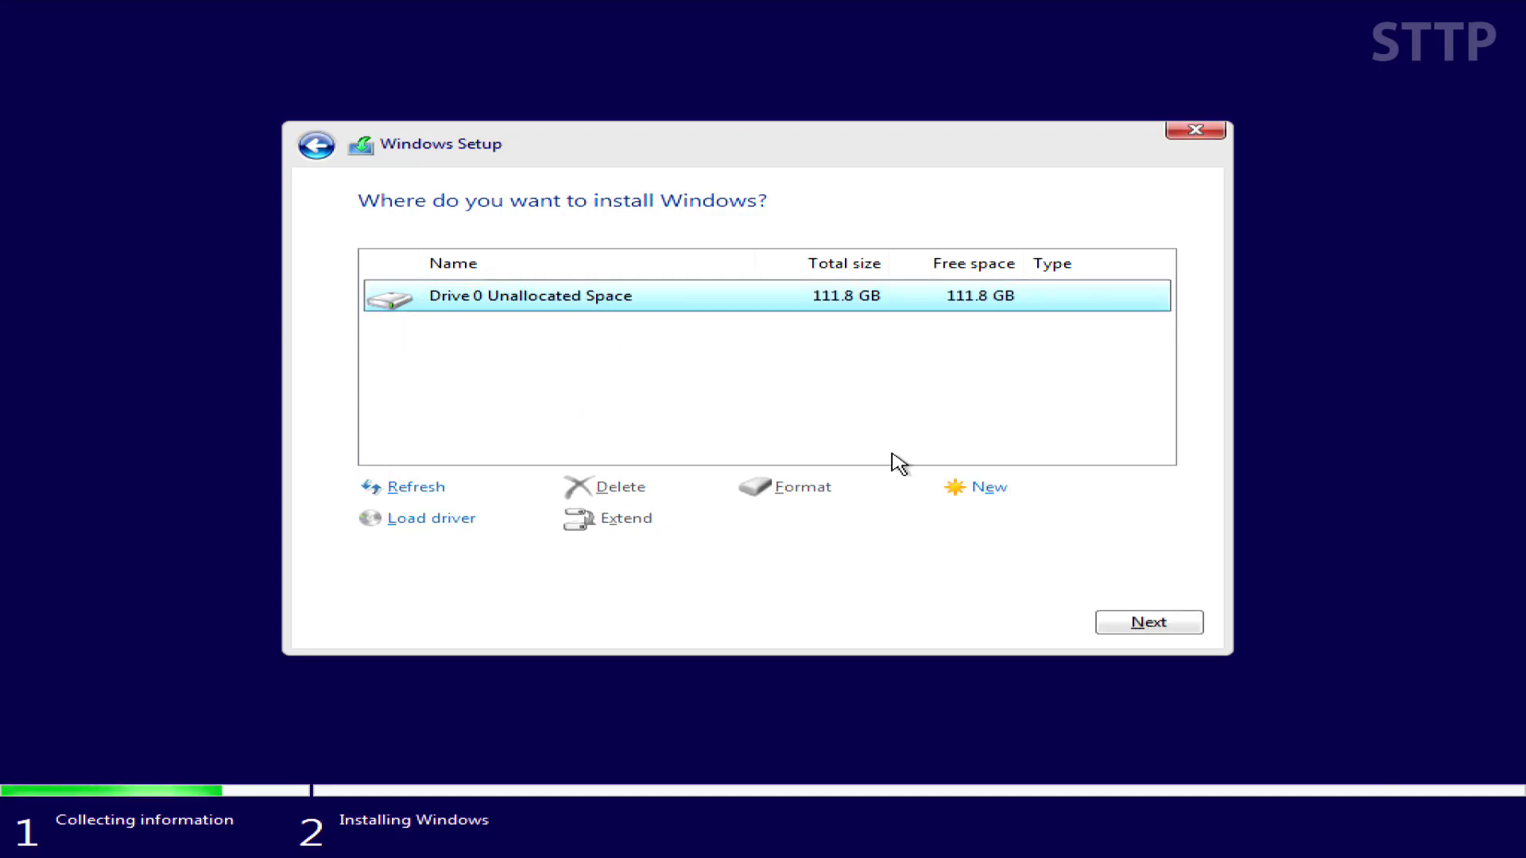
# - Create a 114472 MB partition, allow the extra system partitions, and install Windows onto Partition 2
pyautogui.click(990, 487)
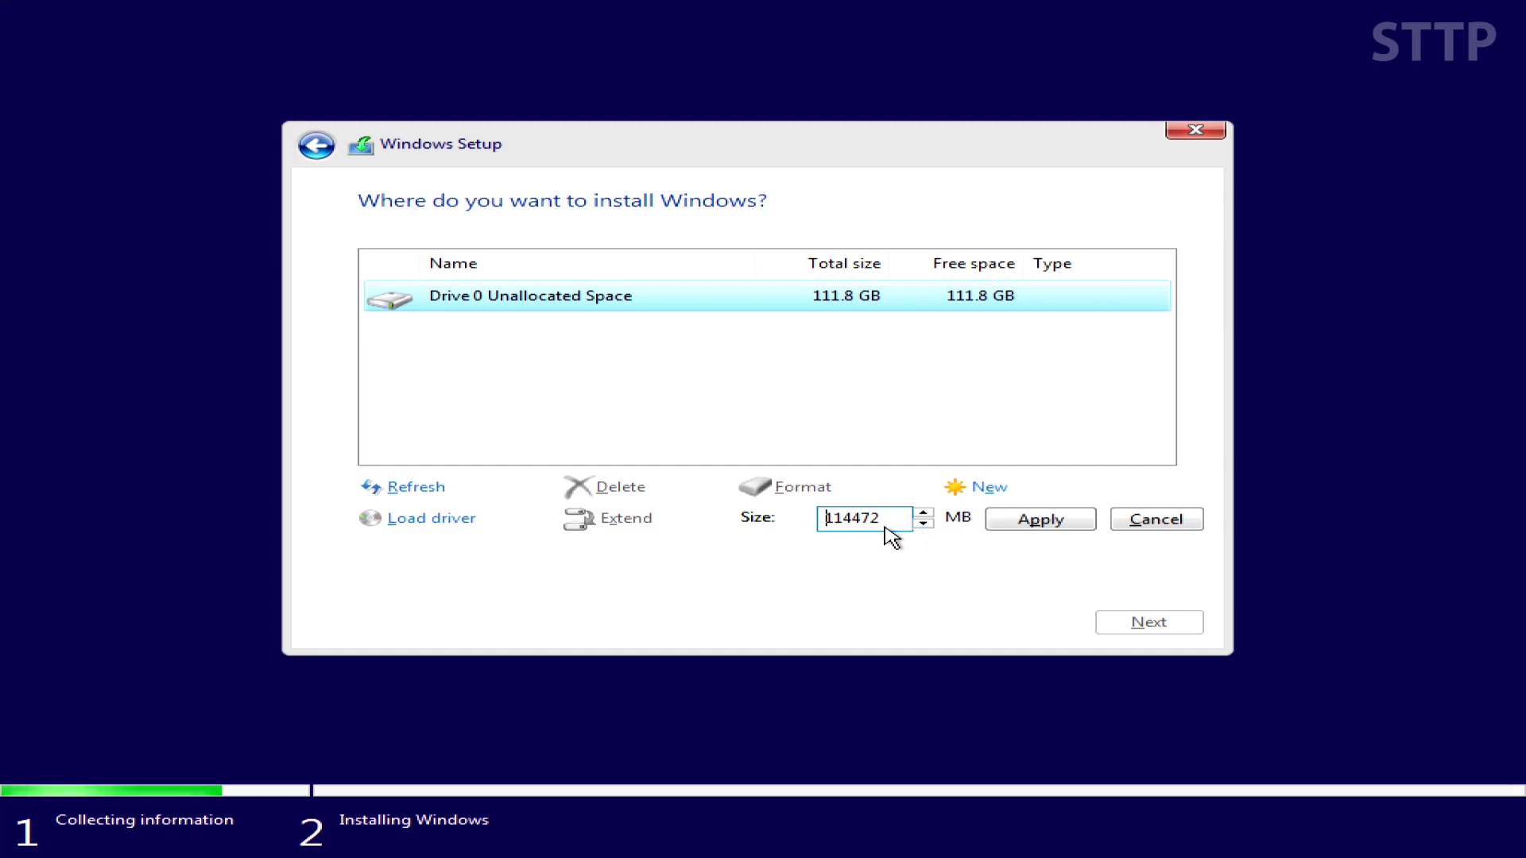
pyautogui.click(1038, 520)
pyautogui.press('Return')
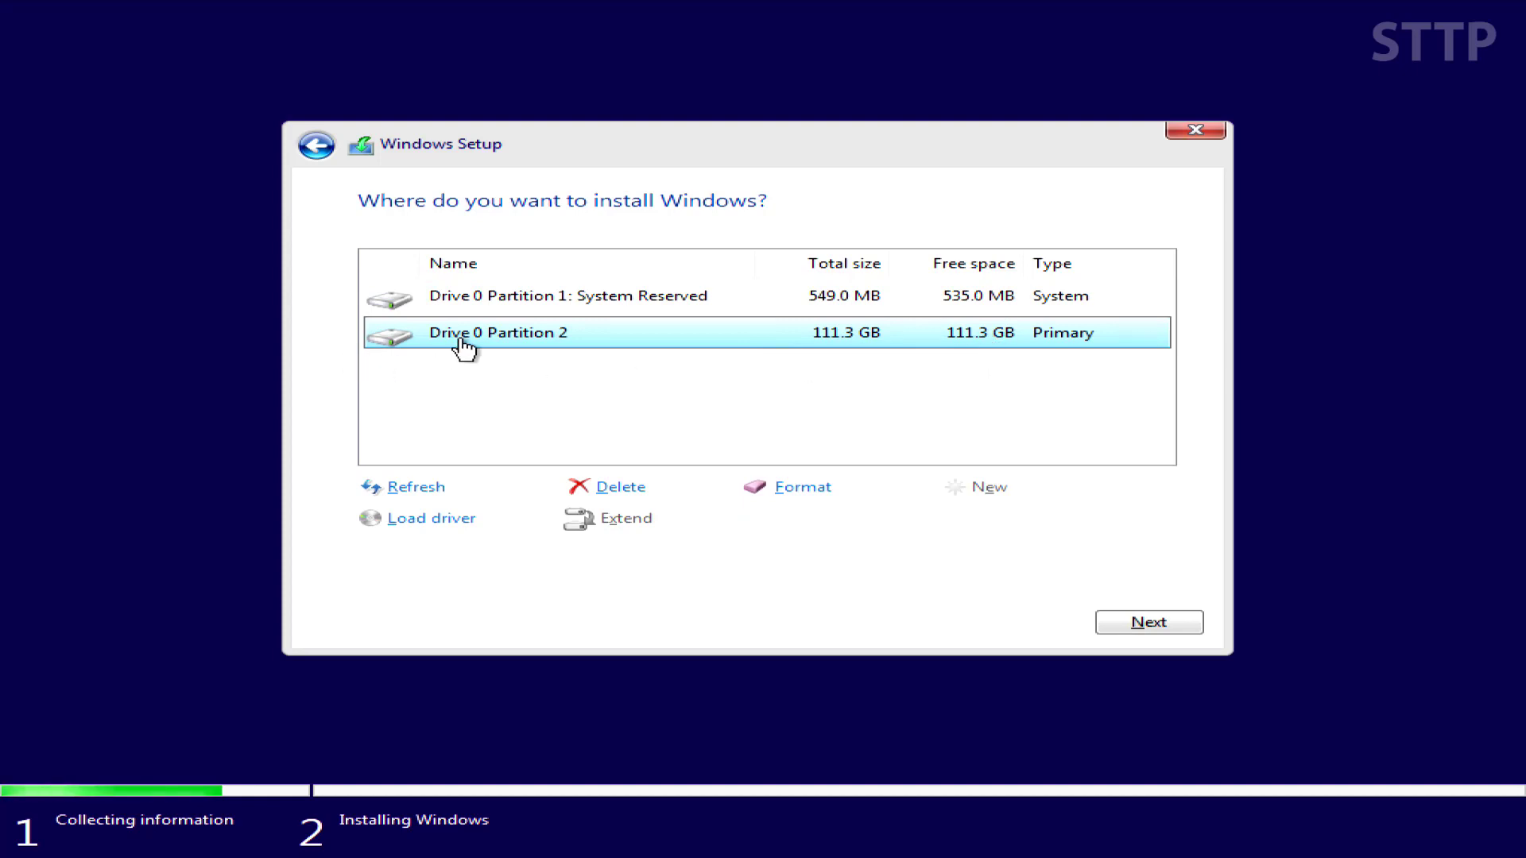
pyautogui.click(1145, 622)
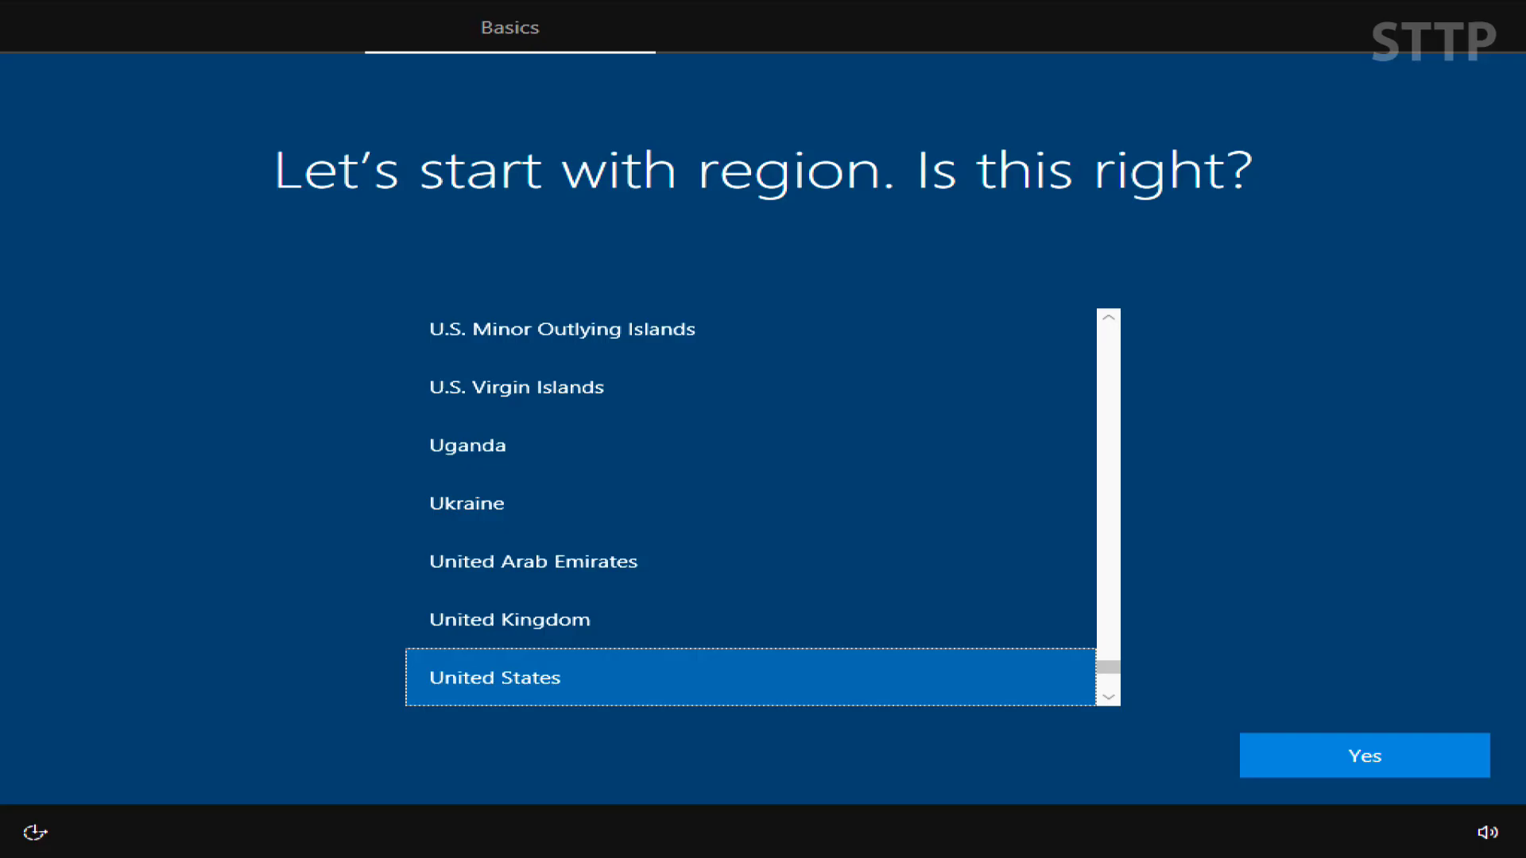
# - Pick Canada as the region, confirm the US keyboard layout, and skip a second layout
pyautogui.scroll(4, 930, 540)
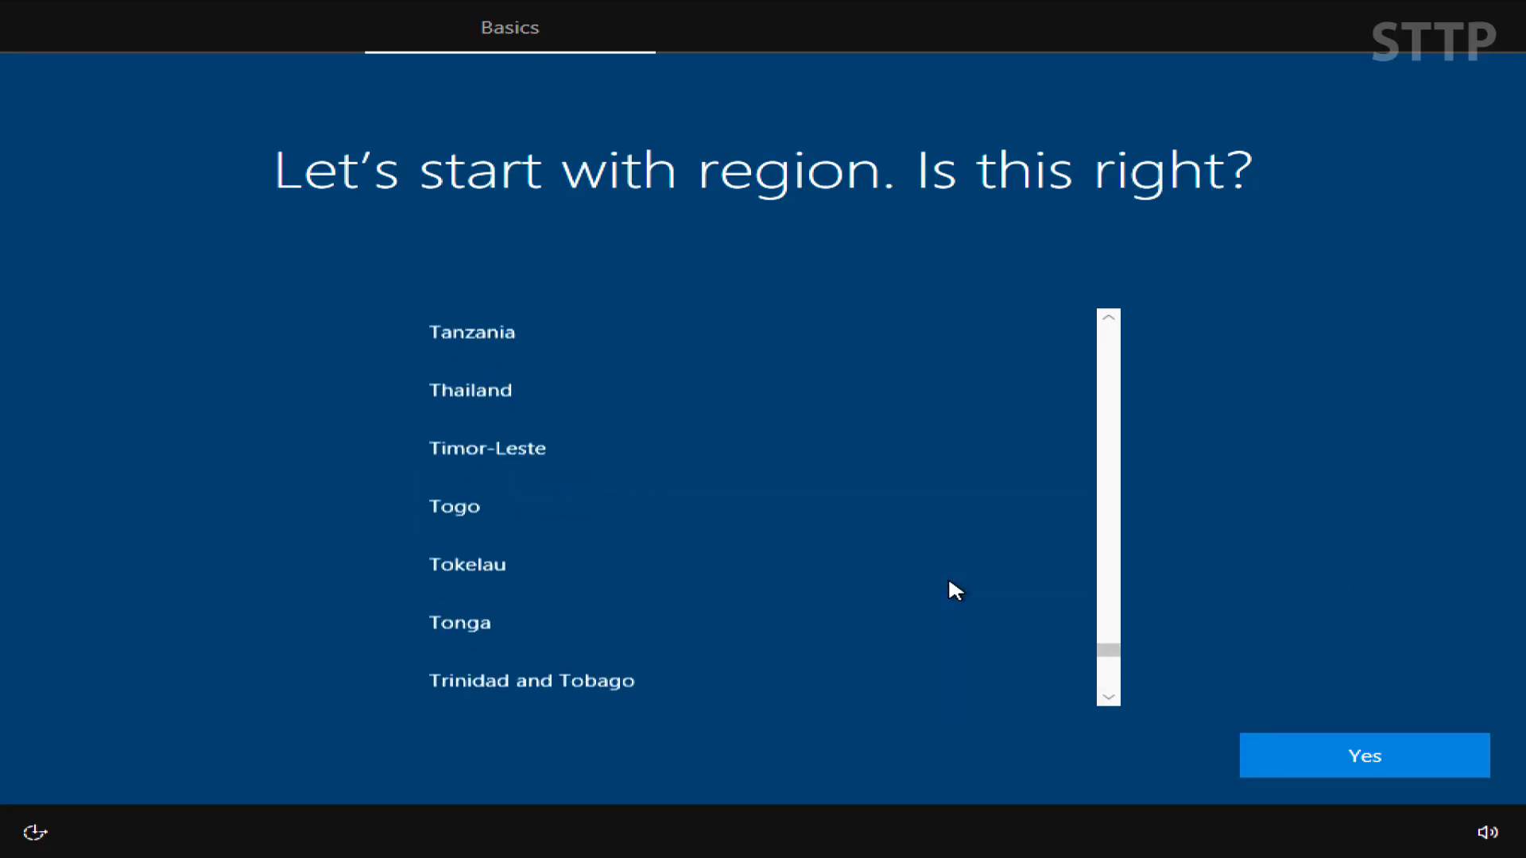
pyautogui.moveTo(1109, 650); pyautogui.dragTo(1111, 344)
pyautogui.scroll(-8, 523, 588)
pyautogui.click(528, 481)
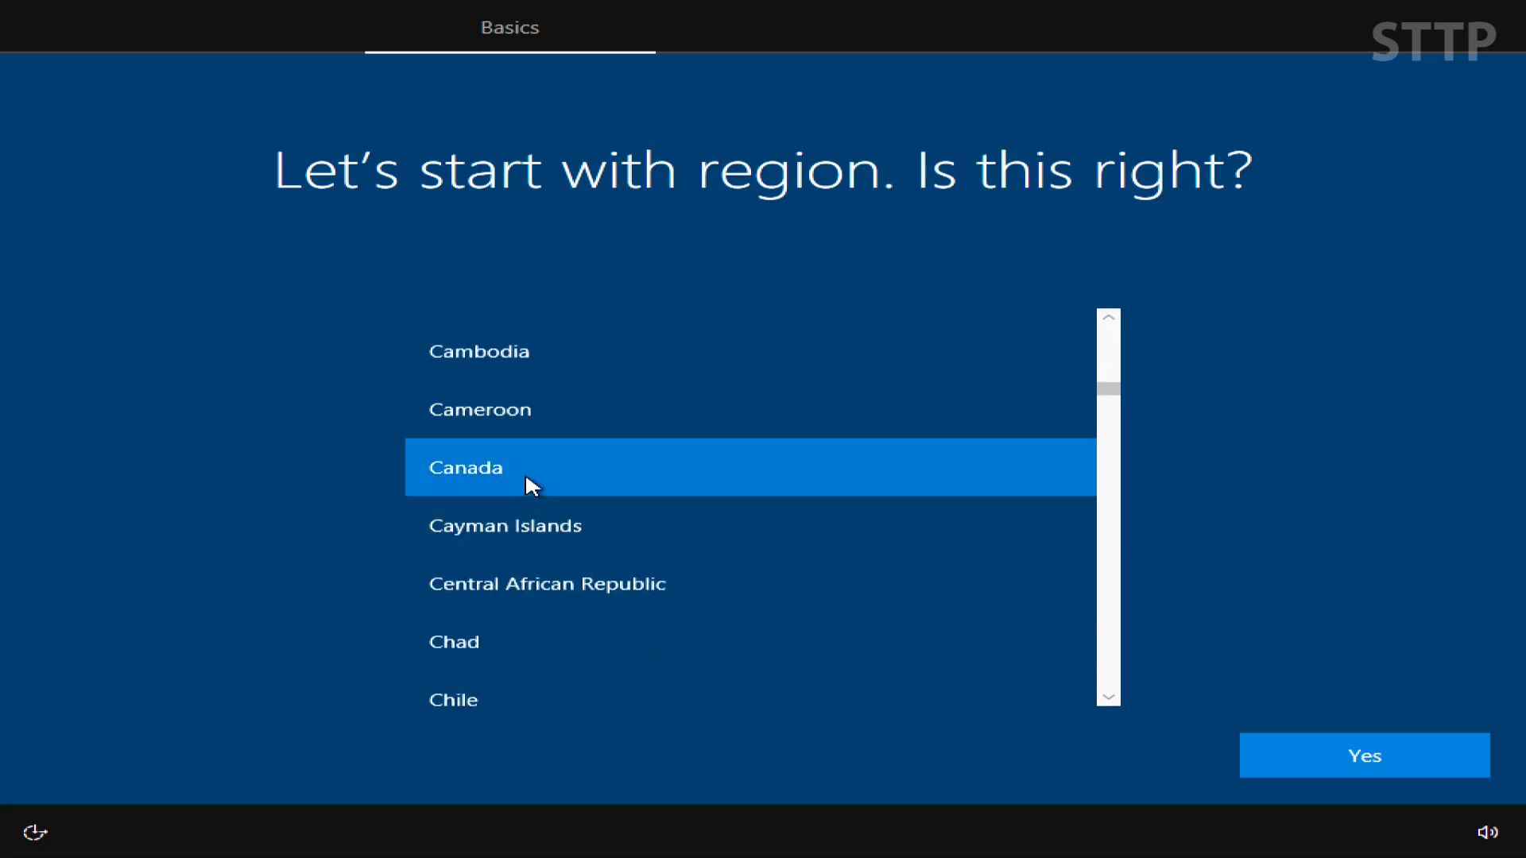
pyautogui.click(1311, 755)
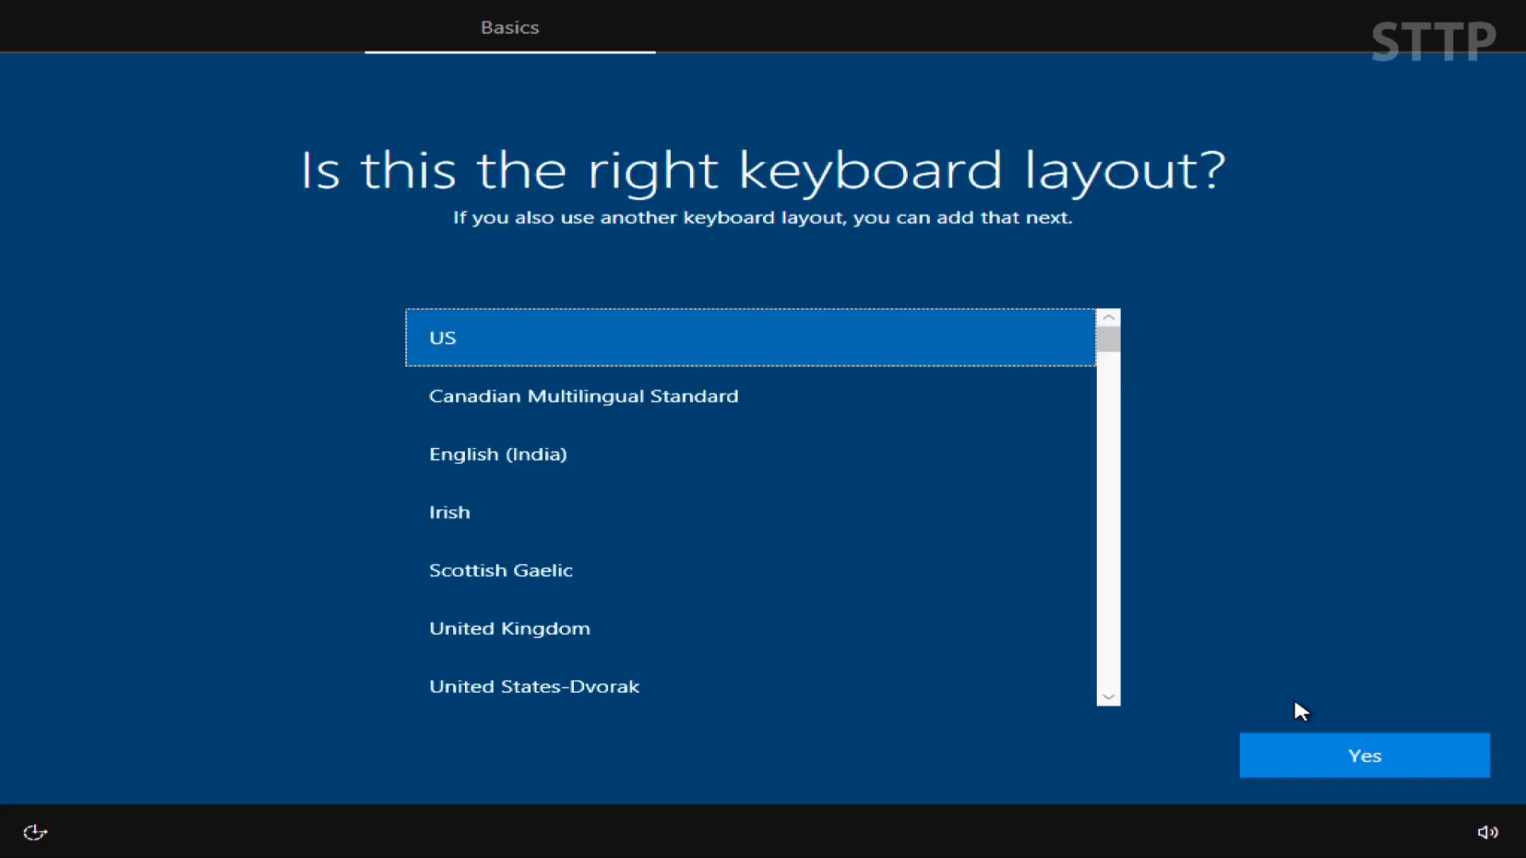
pyautogui.click(1342, 764)
pyautogui.click(1326, 745)
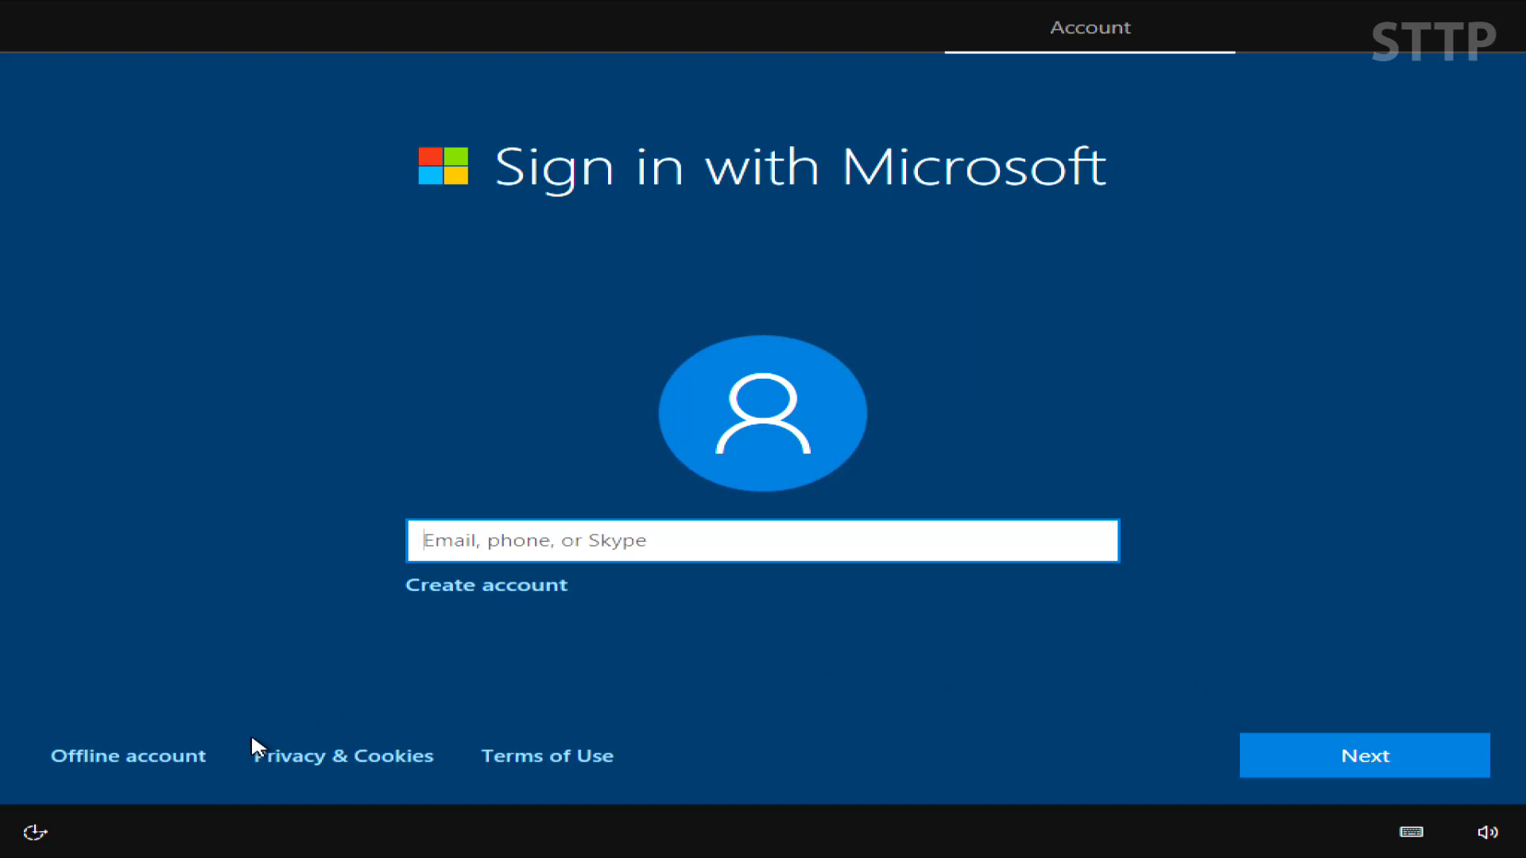
# - Choose an offline account, decline Microsoft sign-in, and enter the local account's user name
pyautogui.click(173, 765)
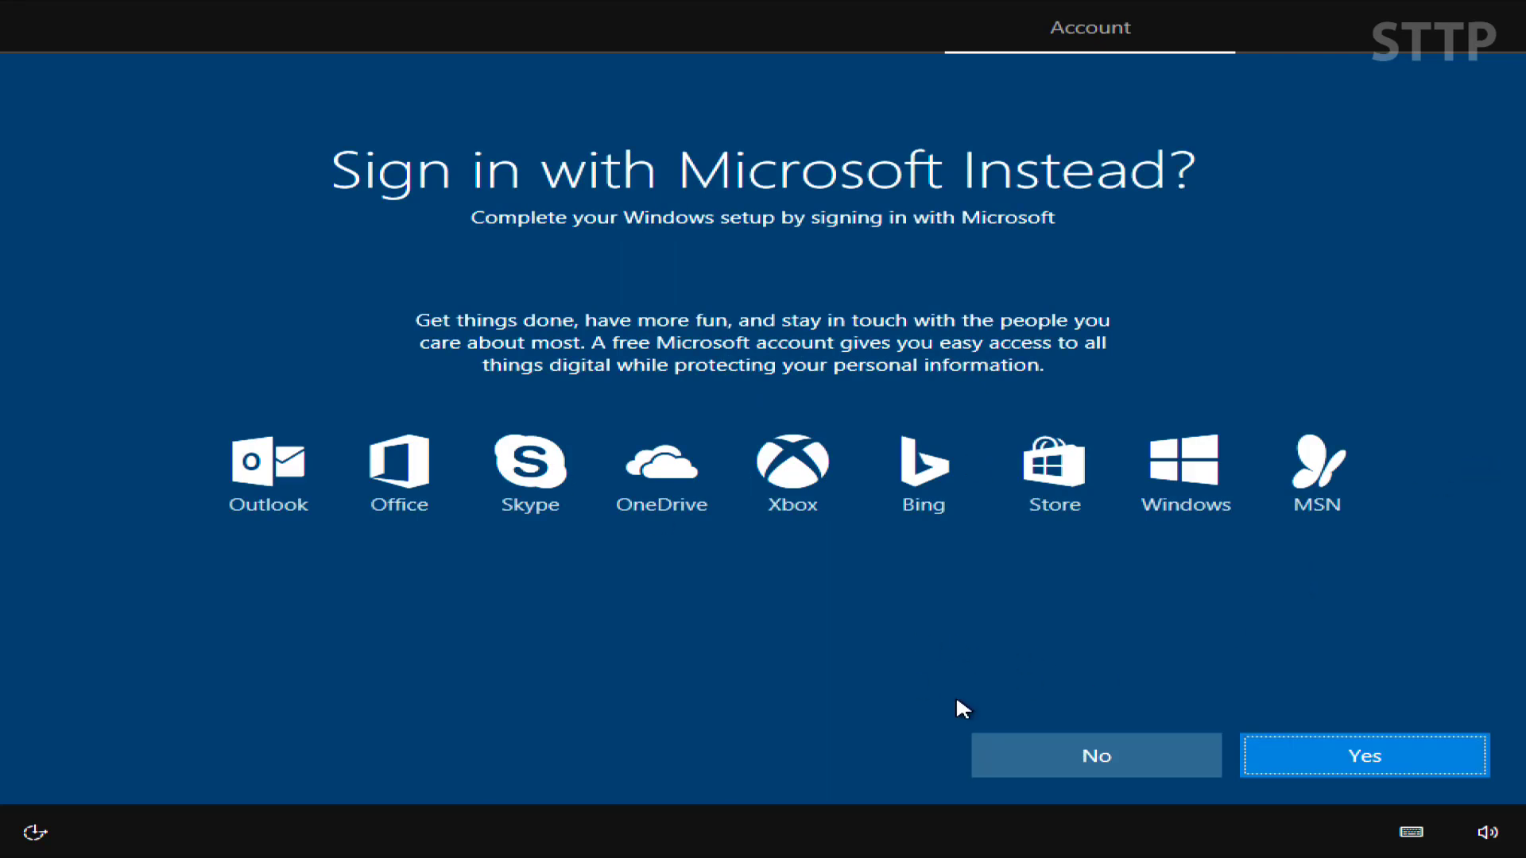
pyautogui.click(1081, 758)
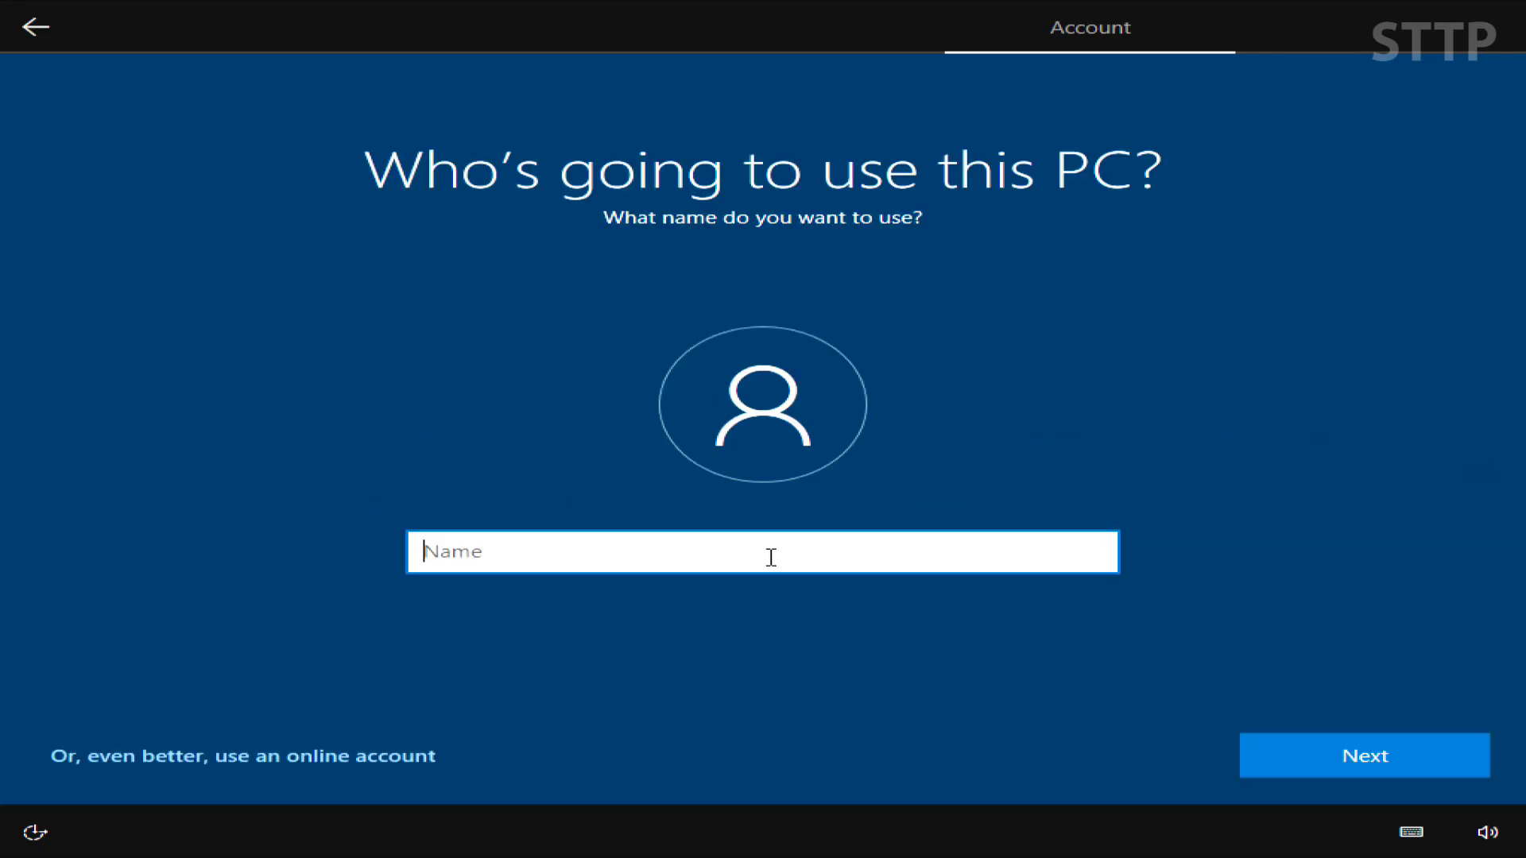
pyautogui.write('STTP Youtube')
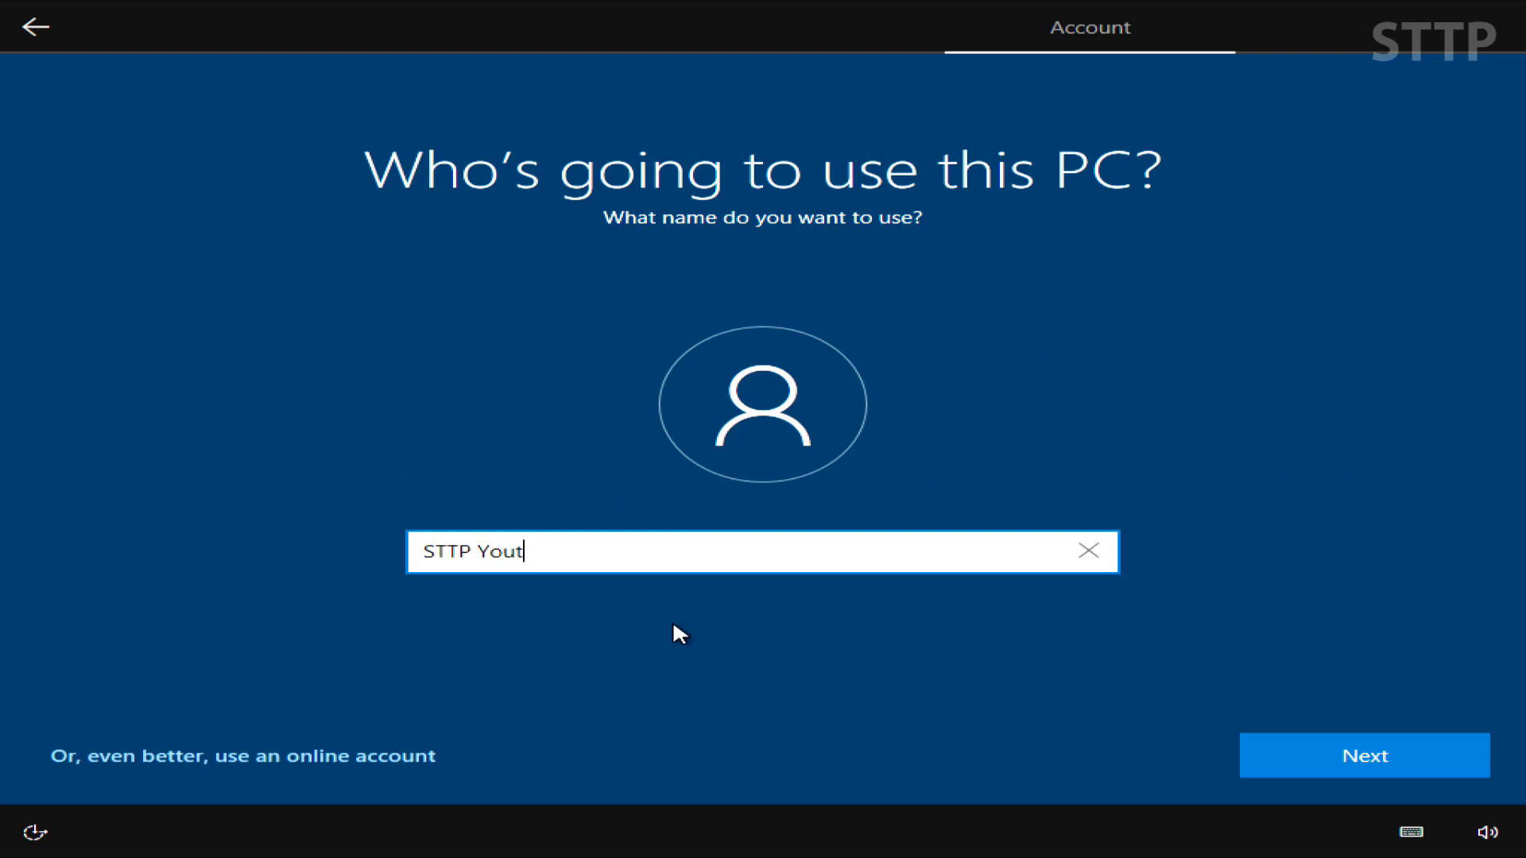
pyautogui.click(1308, 751)
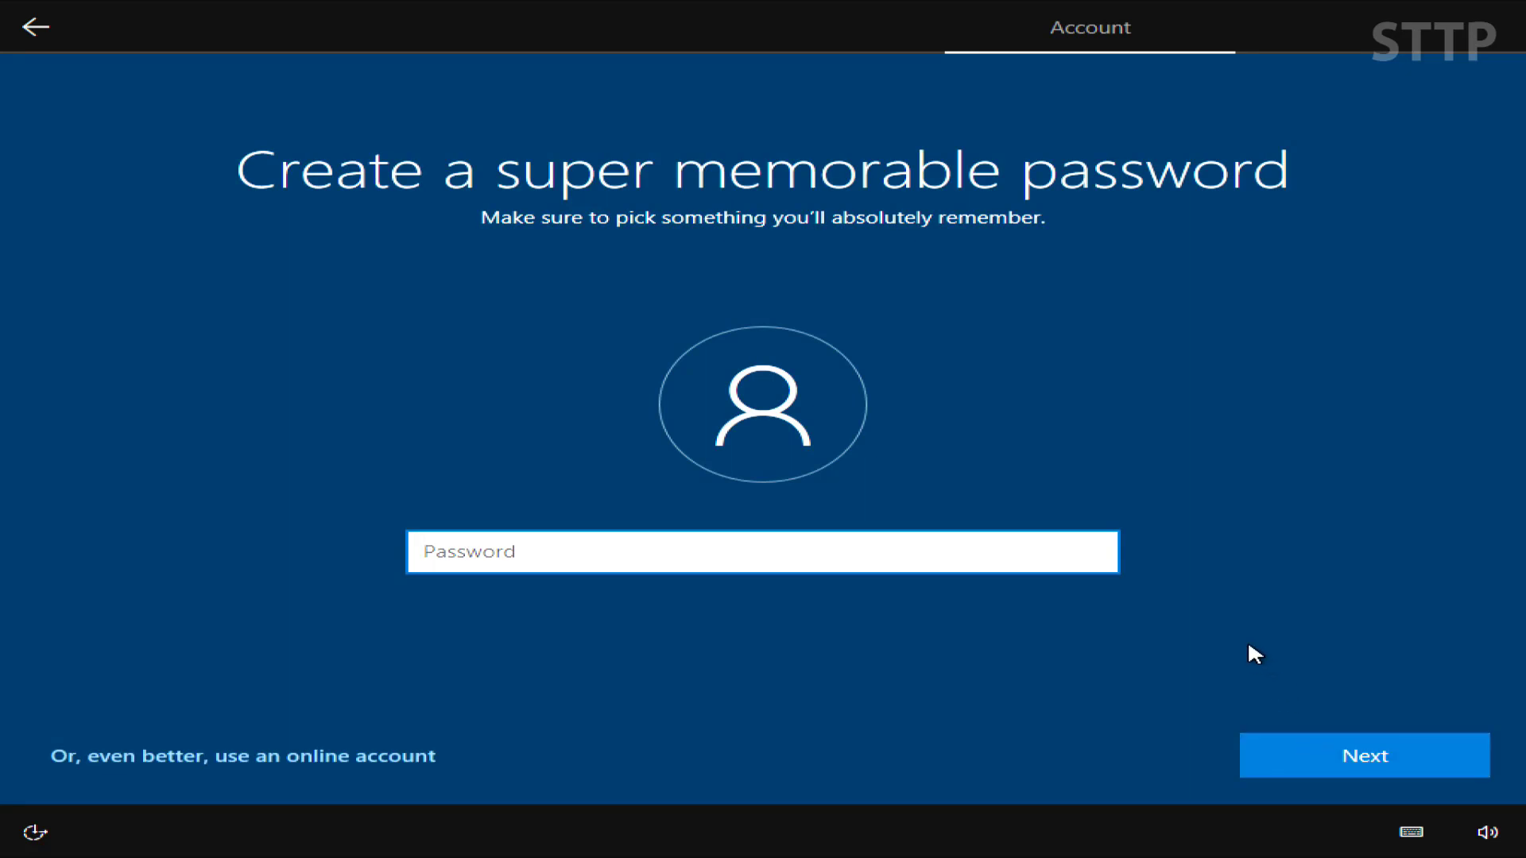
# - Leave the password blank, say No to Cortana, and accept the default privacy settings
pyautogui.click(1281, 751)
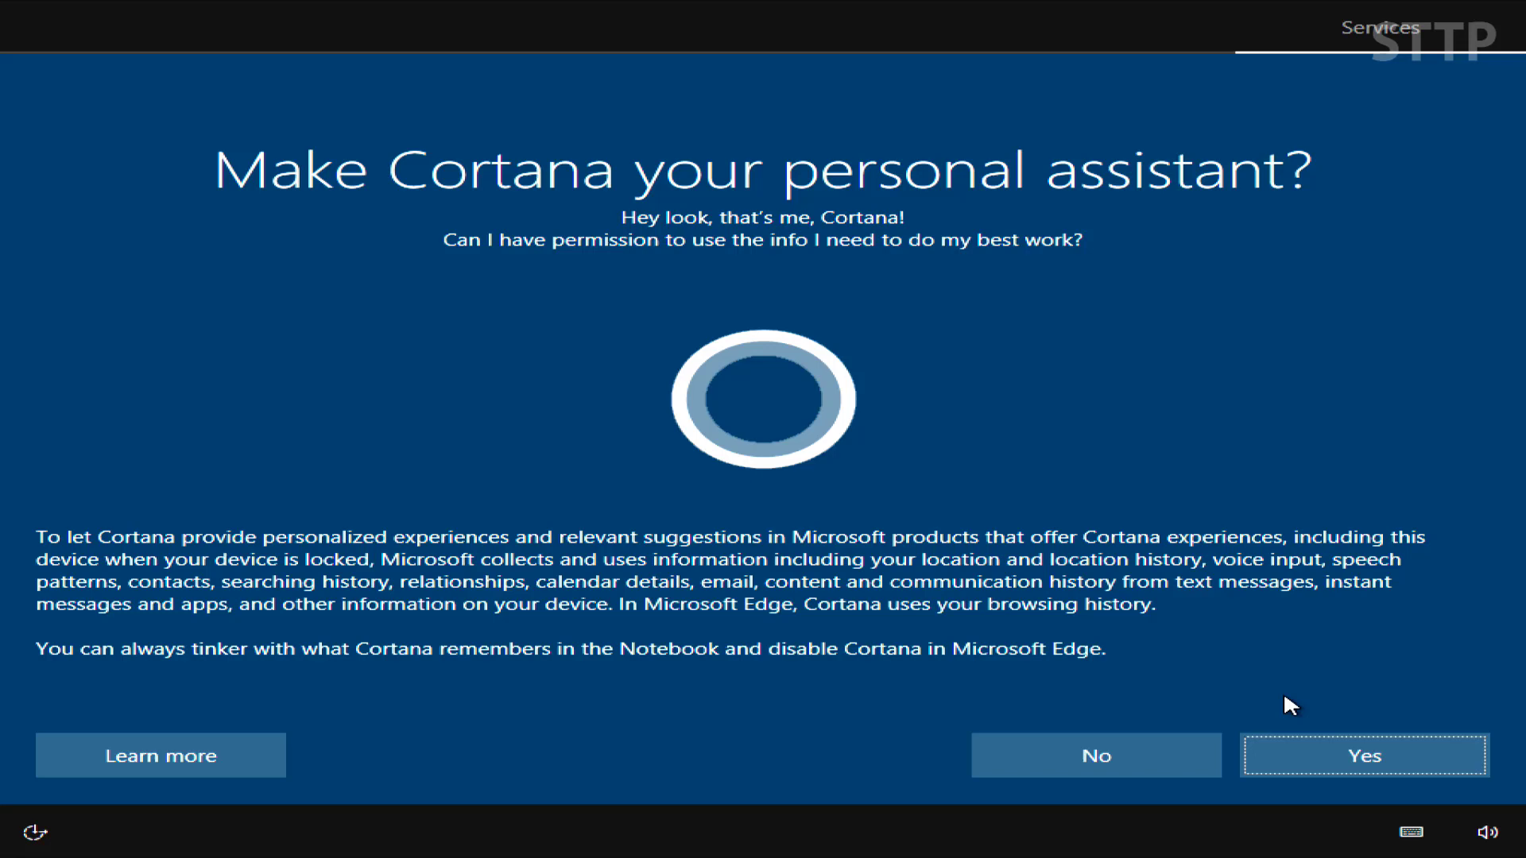
pyautogui.click(1053, 747)
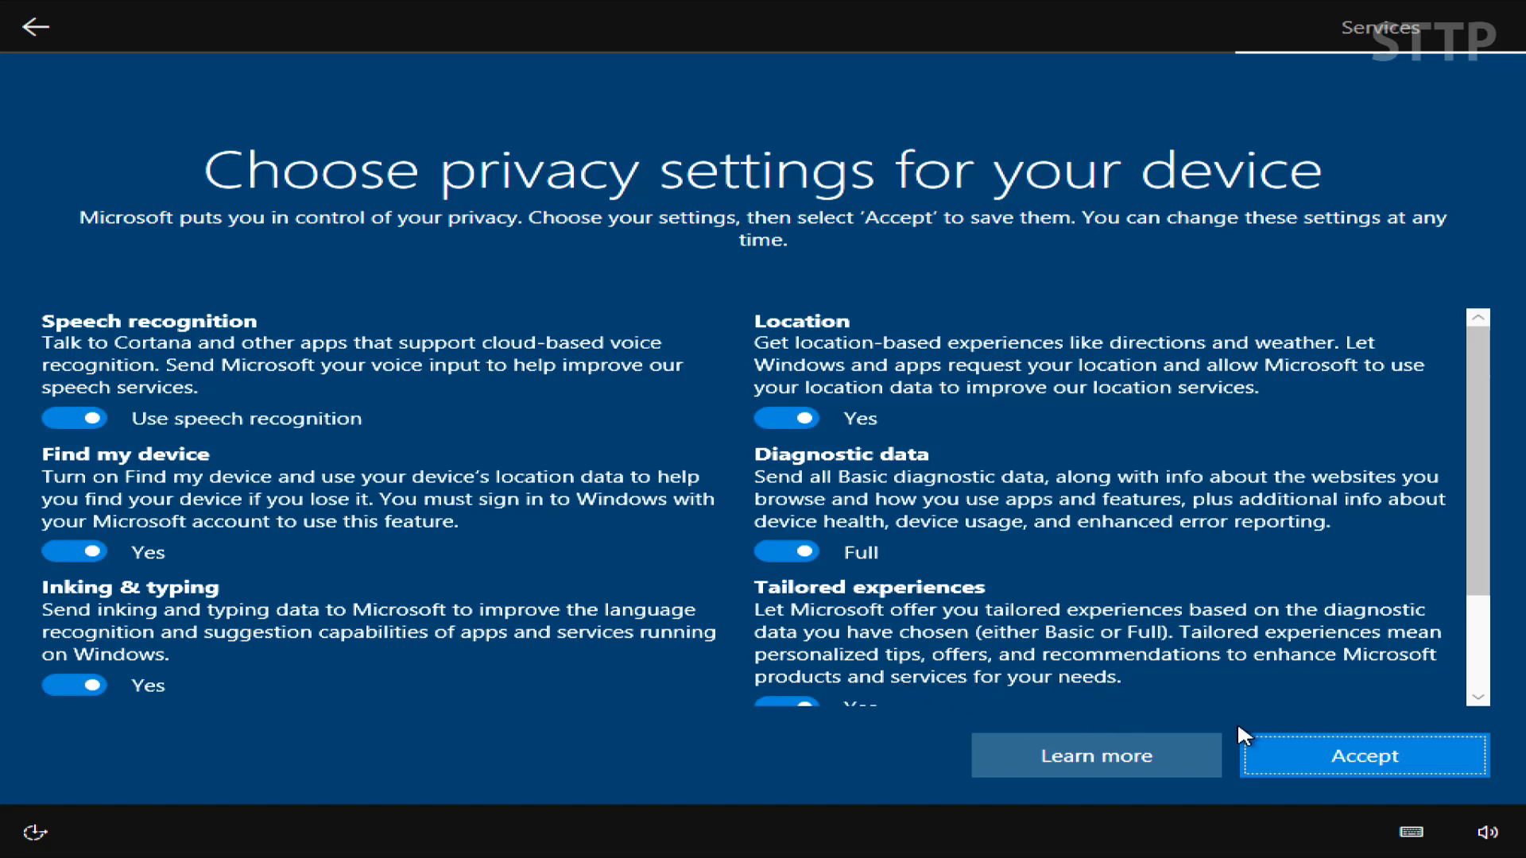
pyautogui.click(1310, 750)
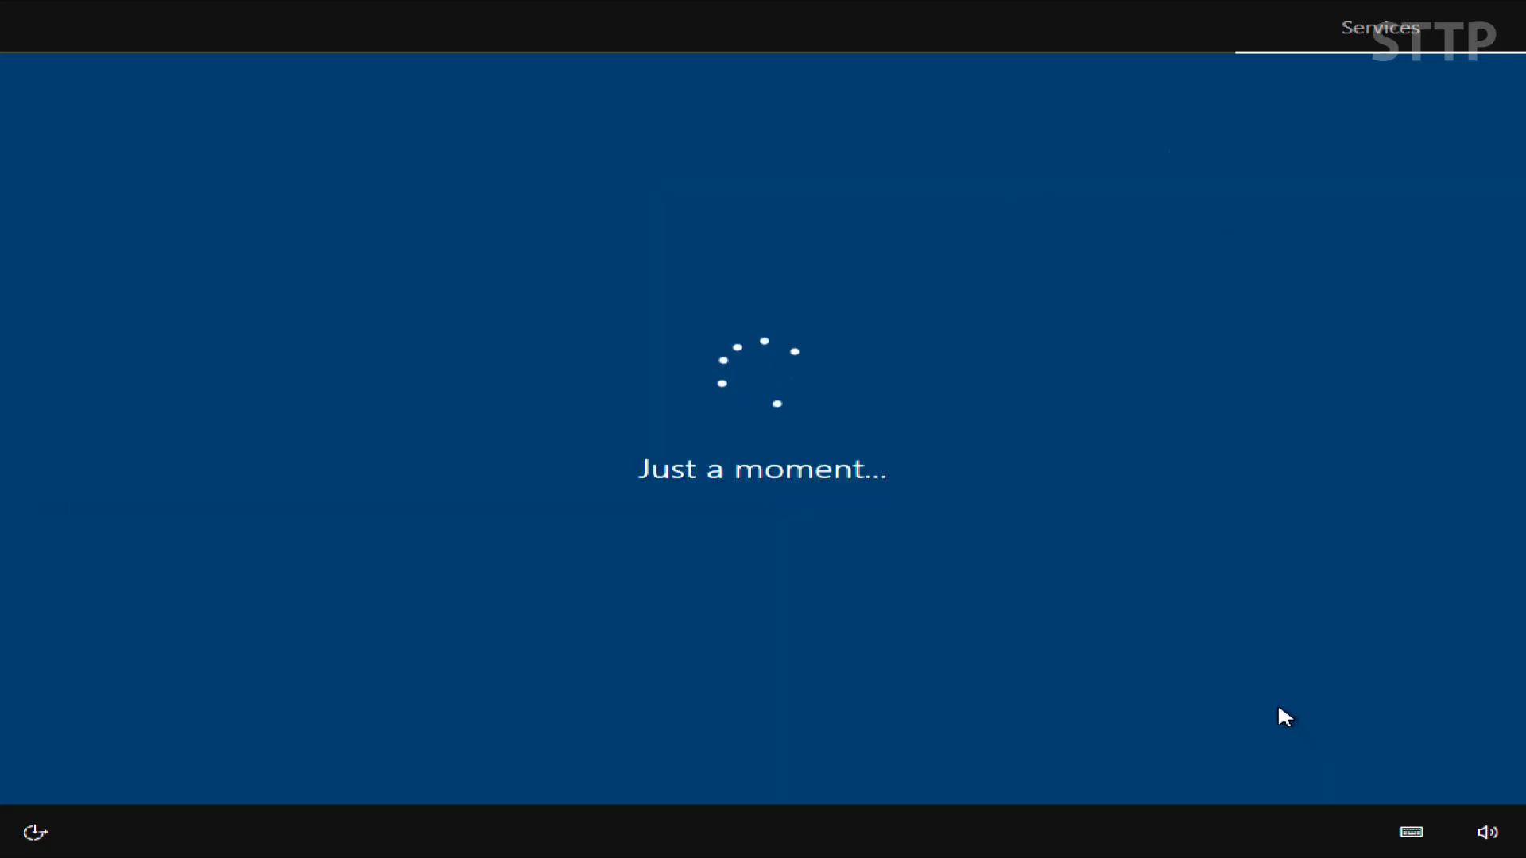